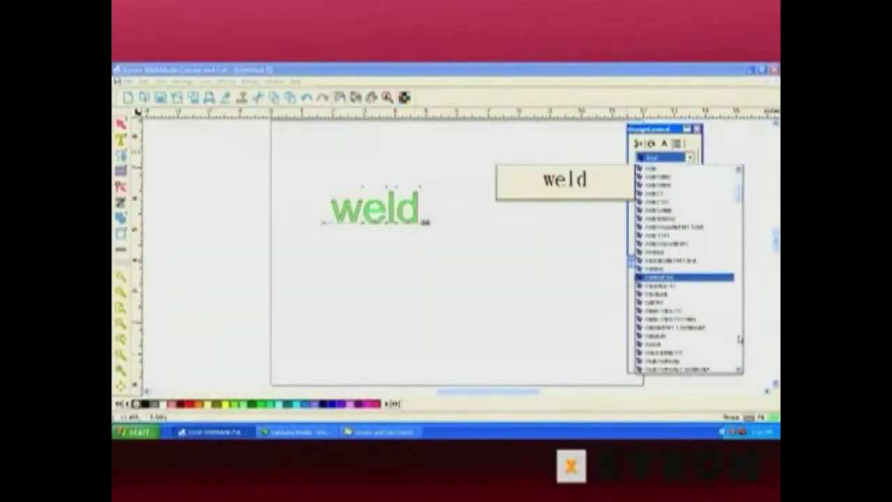
Set the word "weld" in Brush Script MT and tighten its letter spacing until neighbouring letters overlap
left_click(675, 305)
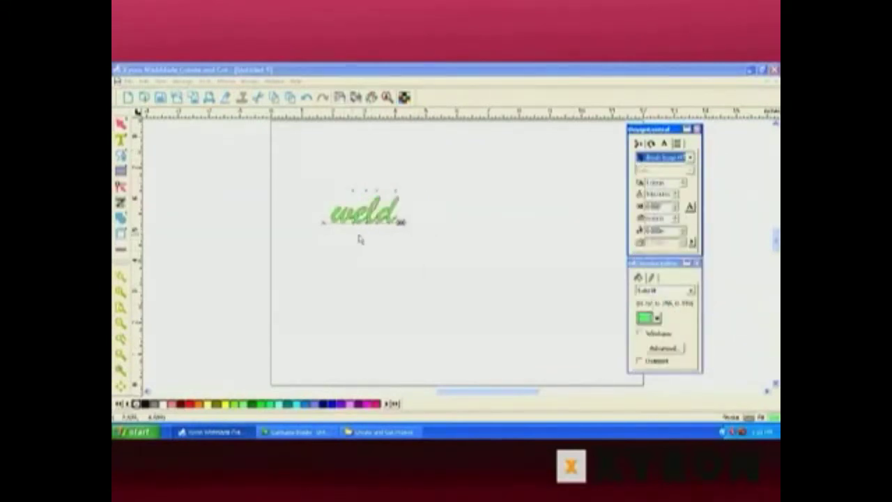
left_click_drag(401, 222, 461, 220)
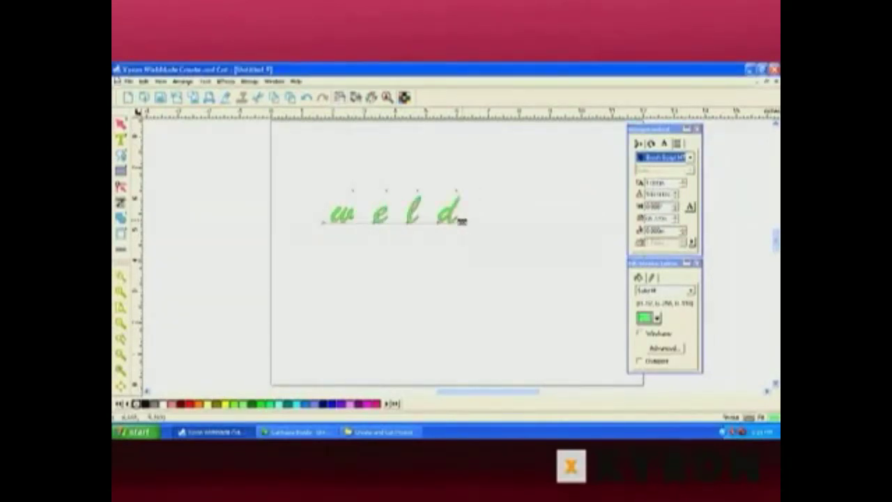
left_click_drag(462, 222, 406, 222)
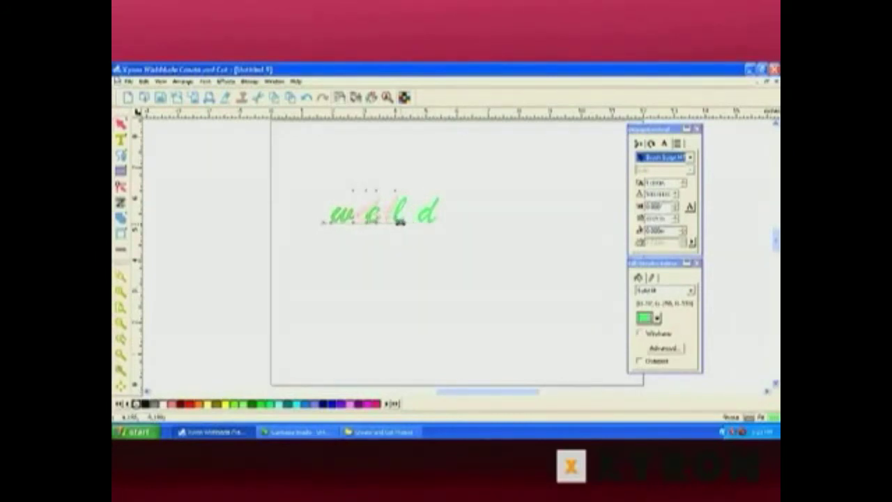
left_click_drag(401, 221, 400, 221)
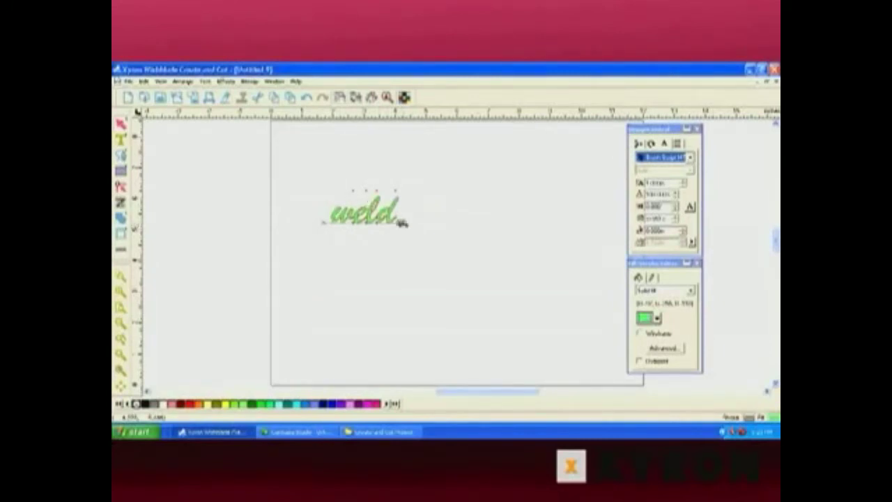
Reposition the word "weld" on the page and weld its overlapping letters into one outline
key("ctrl+plus")
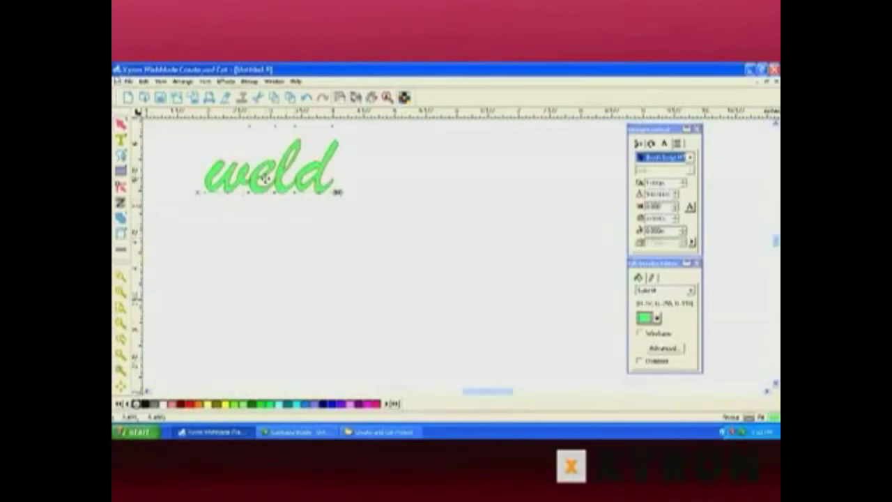
left_click_drag(258, 171, 299, 216)
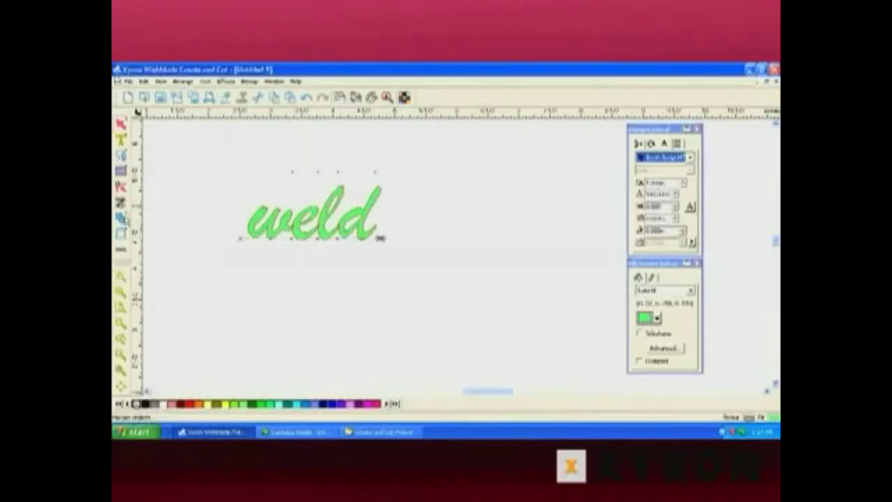
left_click(123, 218)
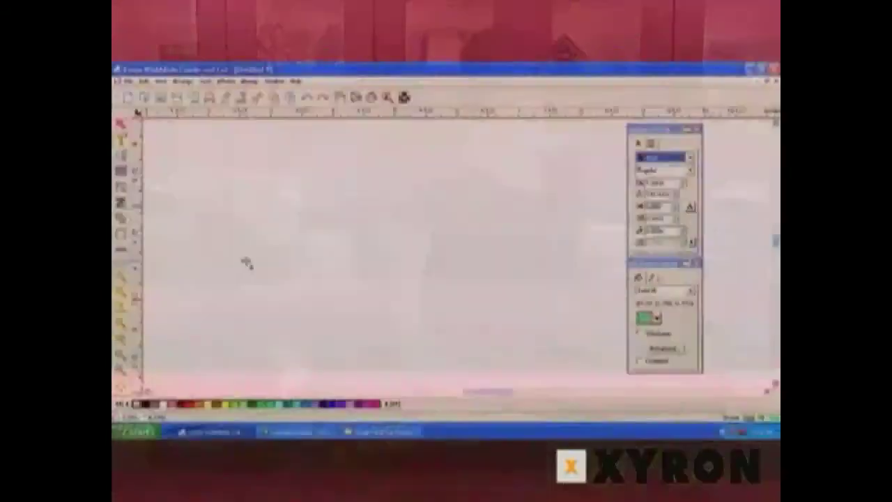
Add the text "fl wer", leaving a wide gap of spaces in place of the letter o
left_click(246, 261)
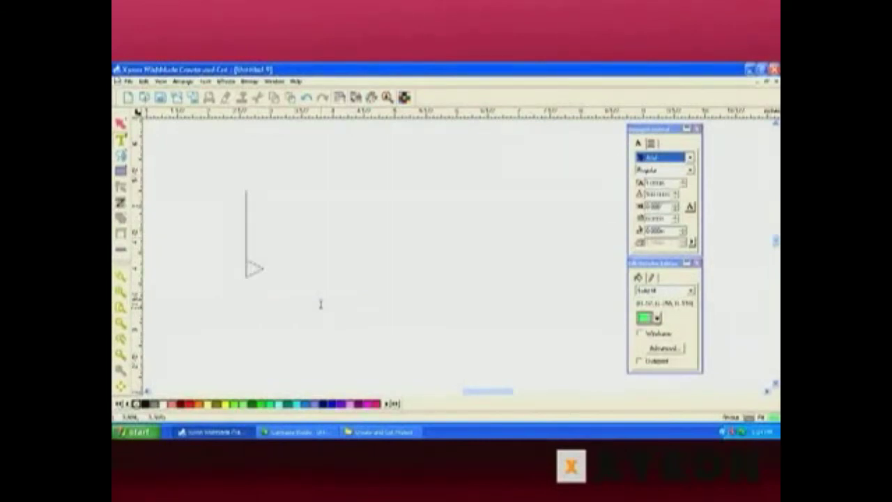
type("fl")
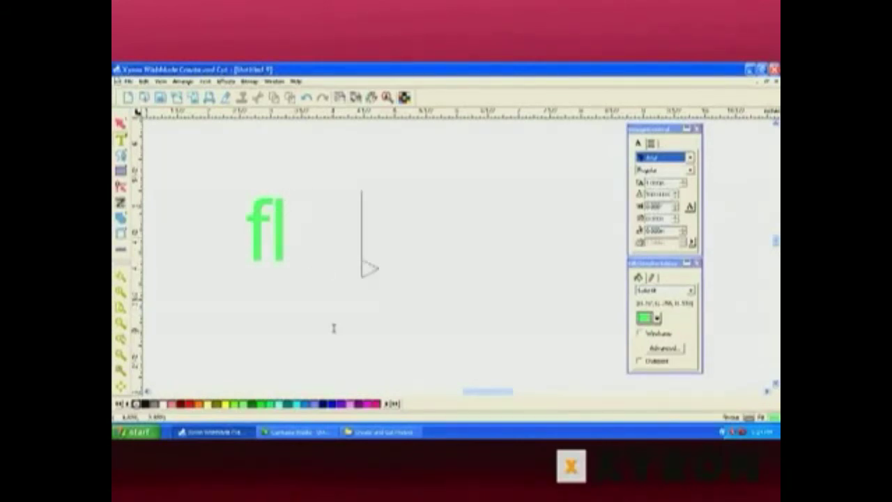
type("   wer")
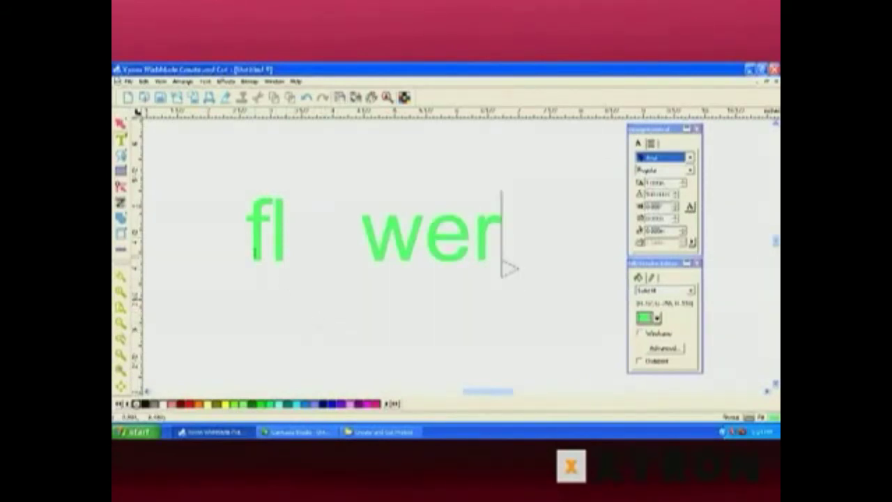
left_click(122, 124)
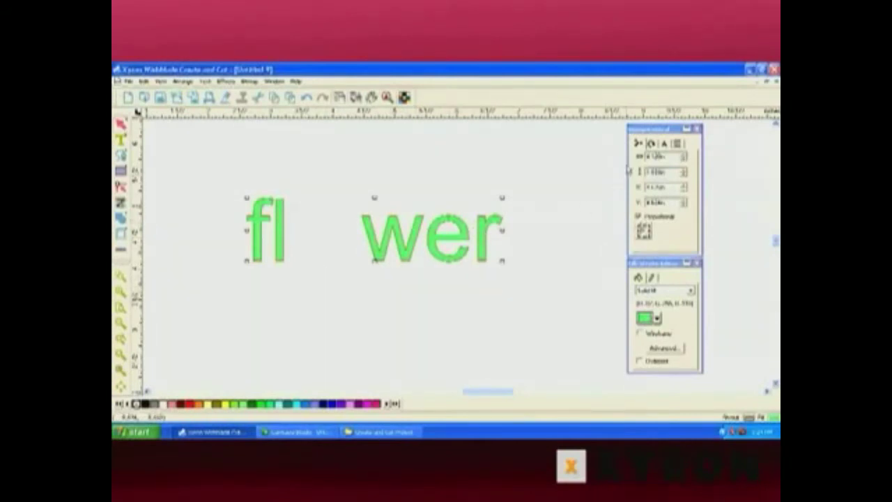
Change the font of the "fl wer" text to Curlz MT
left_click(663, 142)
left_click(692, 157)
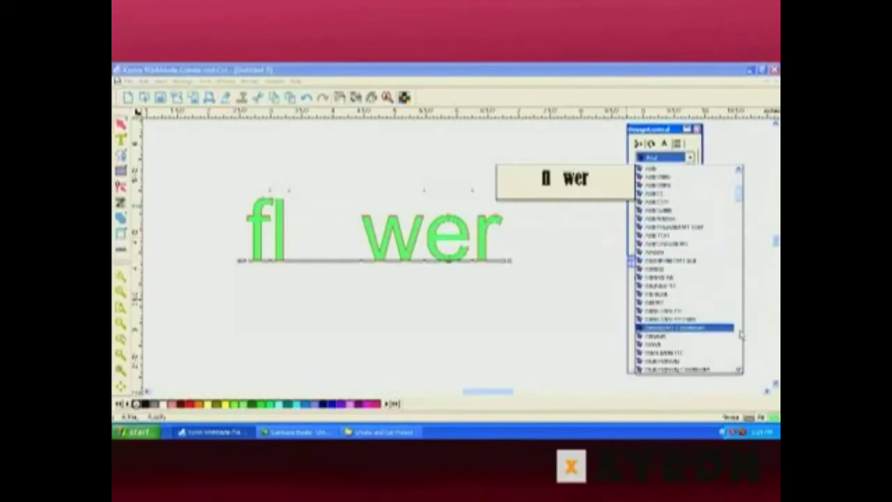
scroll(741, 335, "down", 5)
scroll(742, 335, "down", 8)
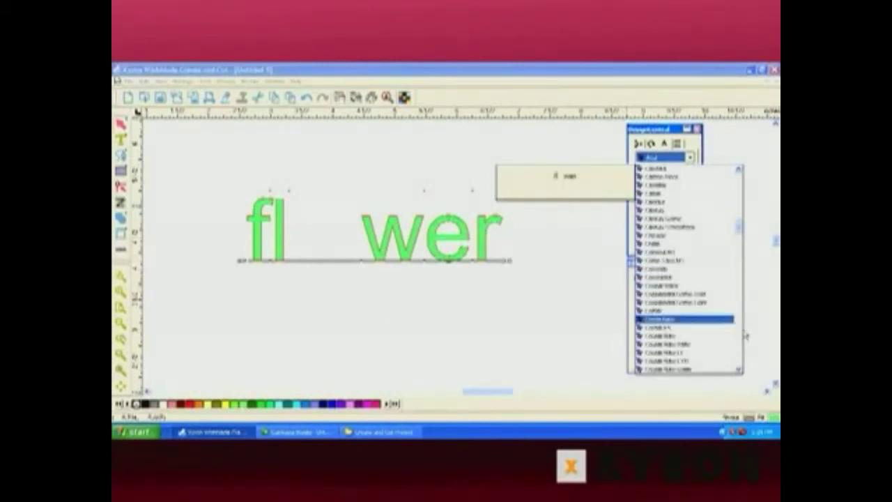
scroll(740, 335, "down", 8)
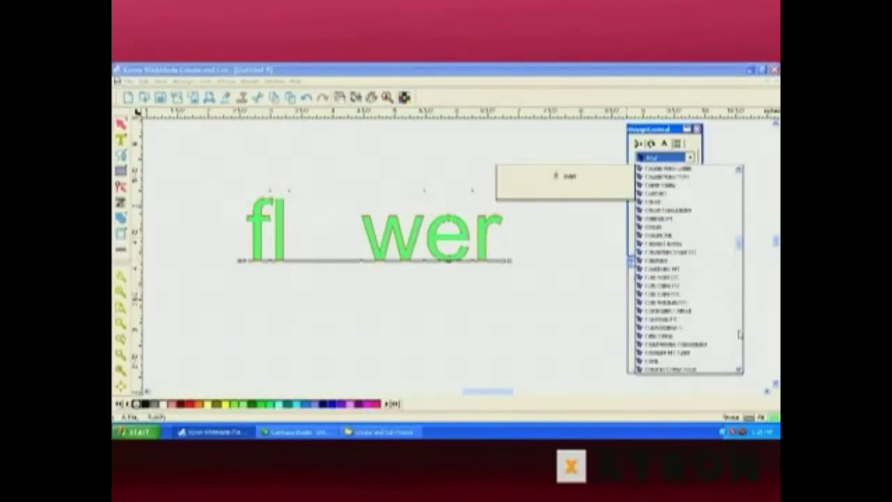
left_click(662, 199)
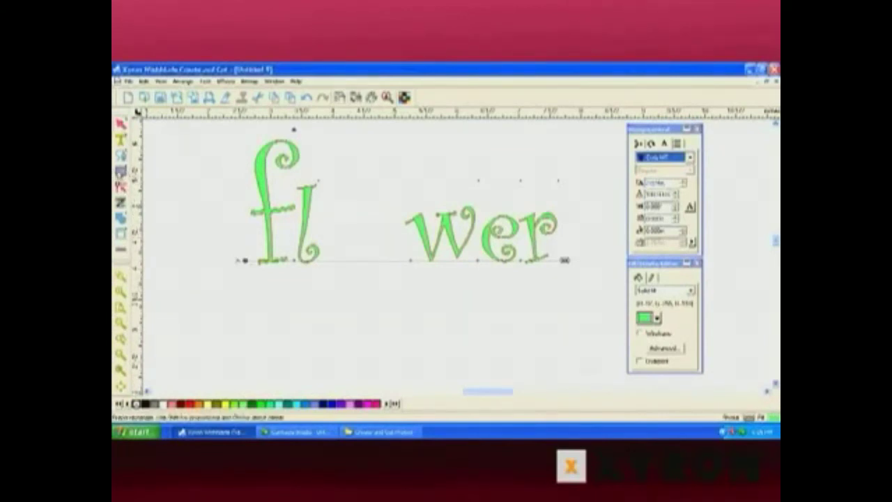
Draw a many-sided polygon about 1.6 inches across below the gap in the text
left_click(122, 171)
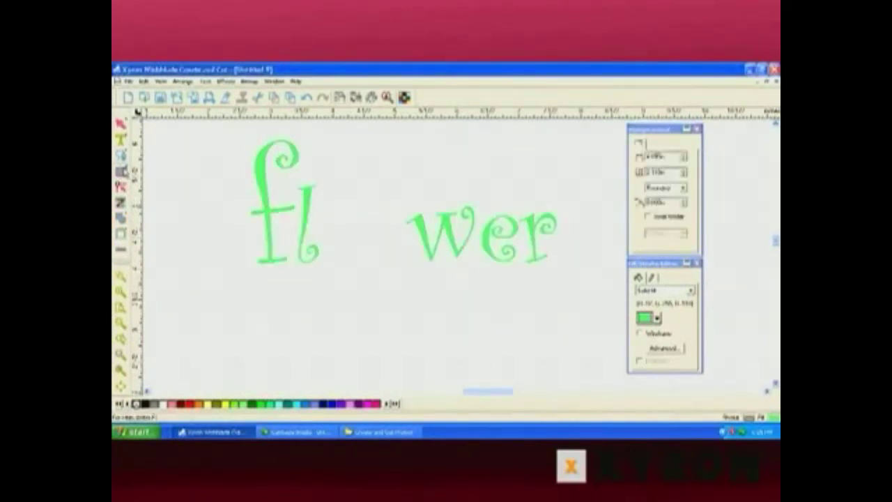
left_click(124, 172)
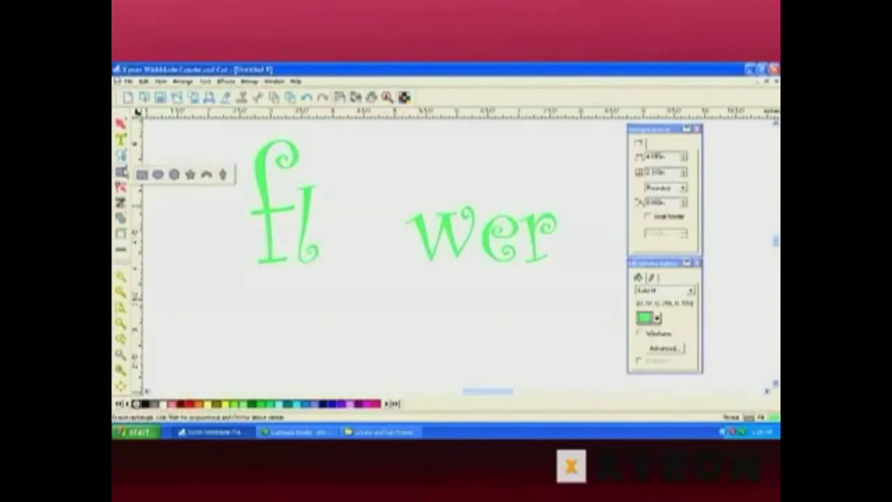
left_click(174, 175)
left_click_drag(355, 295, 382, 338)
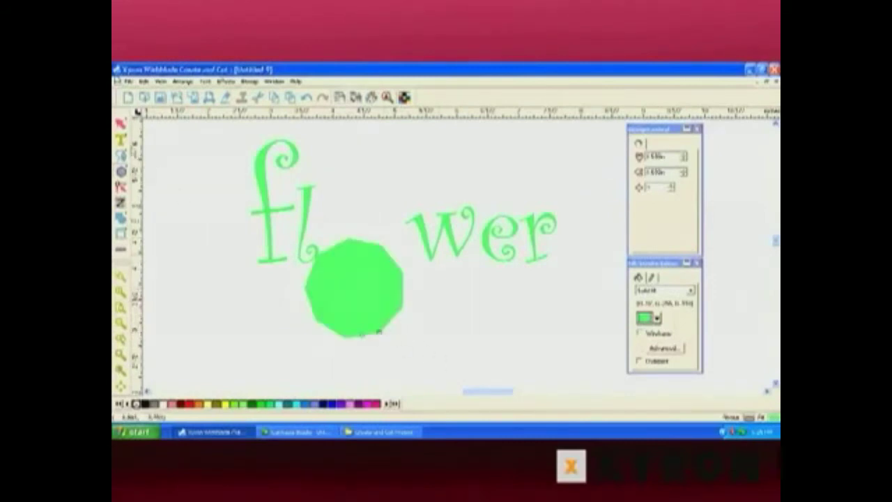
Reshape the polygon's sides into rounded petals to form a flower, and place it in the gap between "fl" and "wer"
left_click(351, 287)
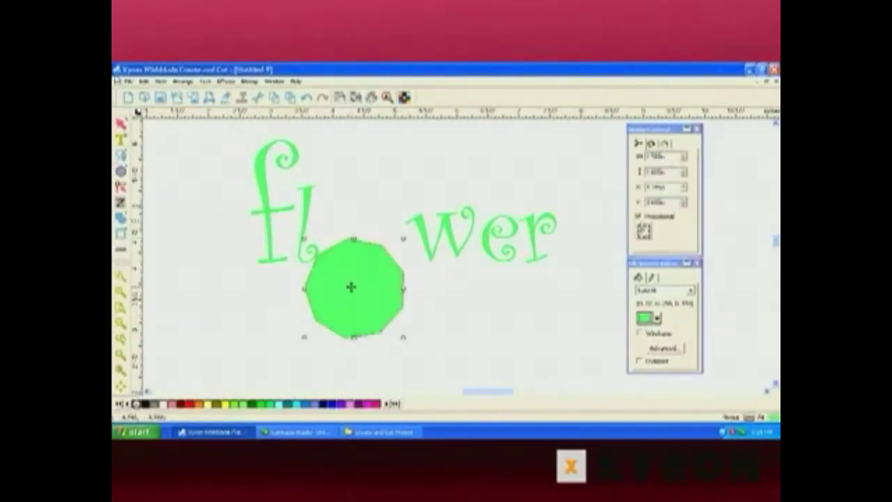
left_click(665, 144)
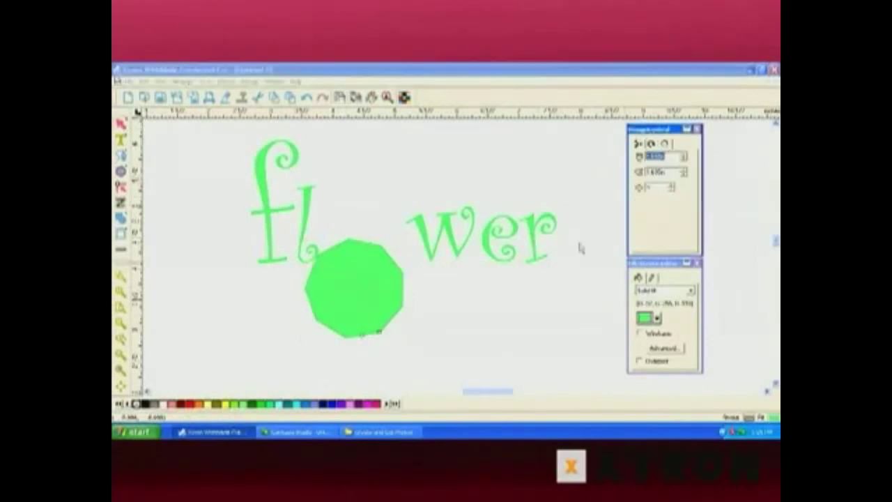
left_click_drag(359, 335, 399, 355)
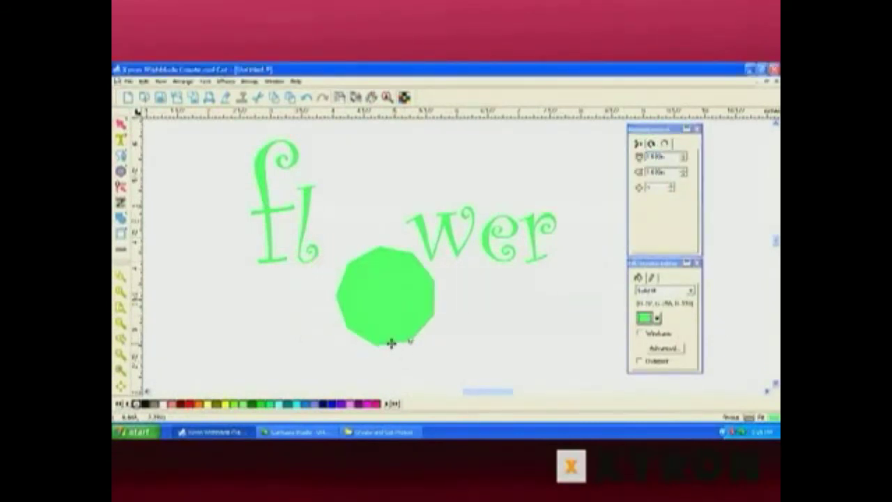
left_click_drag(408, 356, 421, 374)
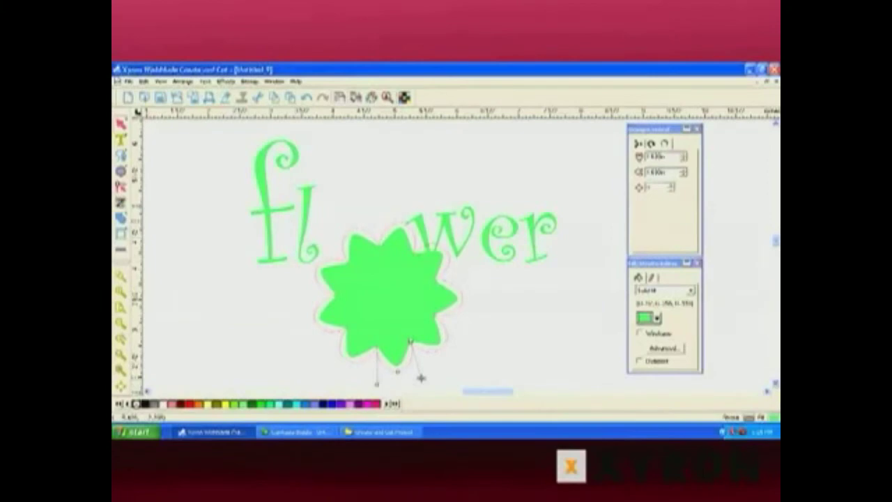
left_click(421, 378)
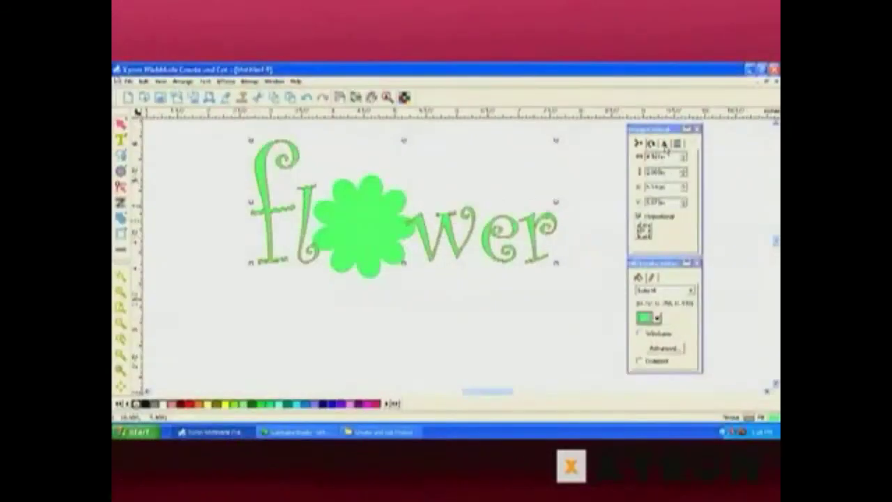
Tighten the text's letter spacing and shift individual letters so they overlap each other and "wer" meets the flower's edge
left_click(665, 144)
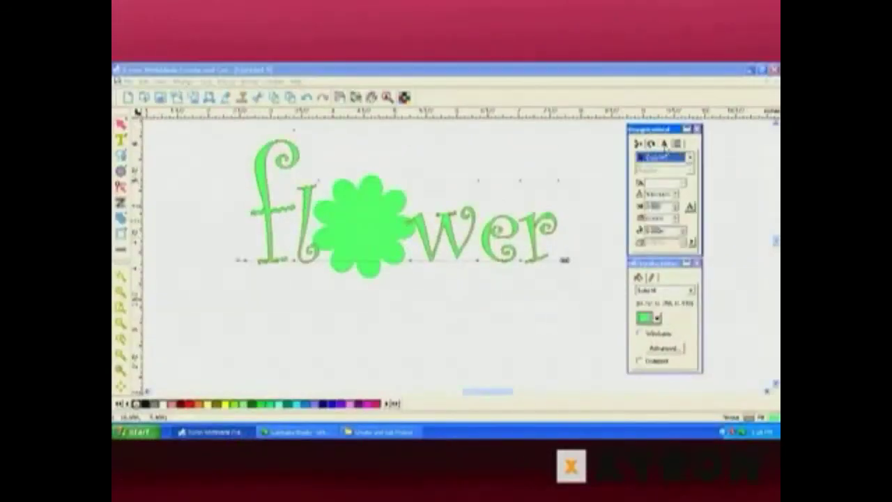
left_click_drag(565, 259, 535, 260)
left_click_drag(287, 260, 283, 260)
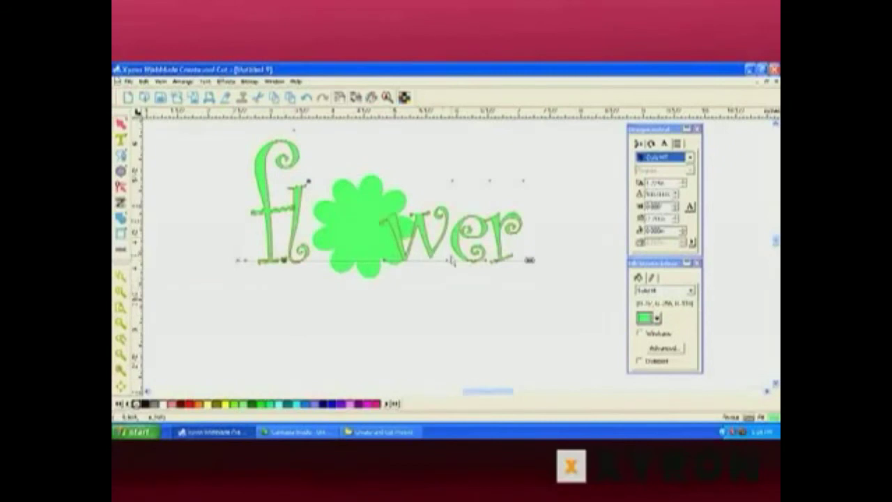
left_click_drag(446, 261, 439, 260)
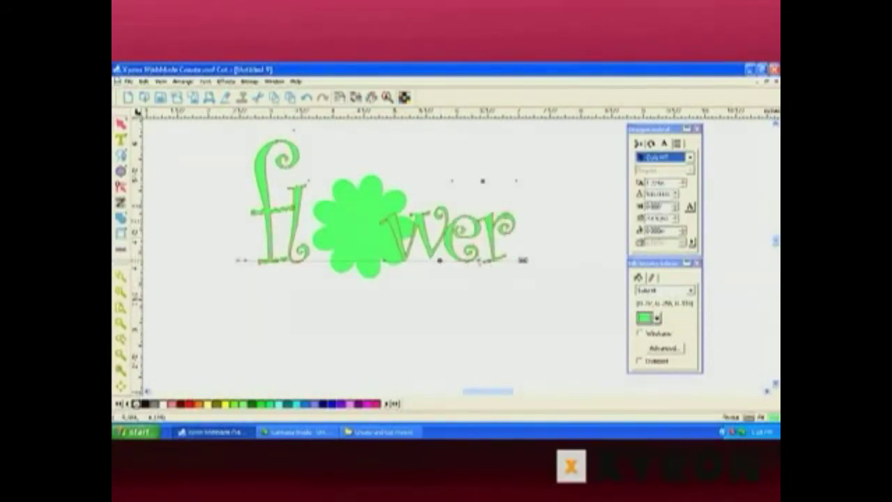
left_click_drag(479, 261, 477, 261)
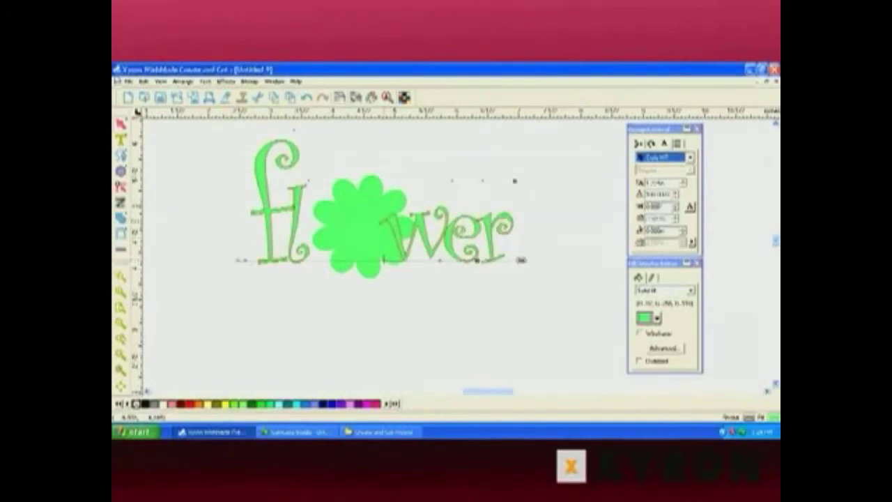
left_click_drag(384, 260, 393, 260)
left_click(408, 258)
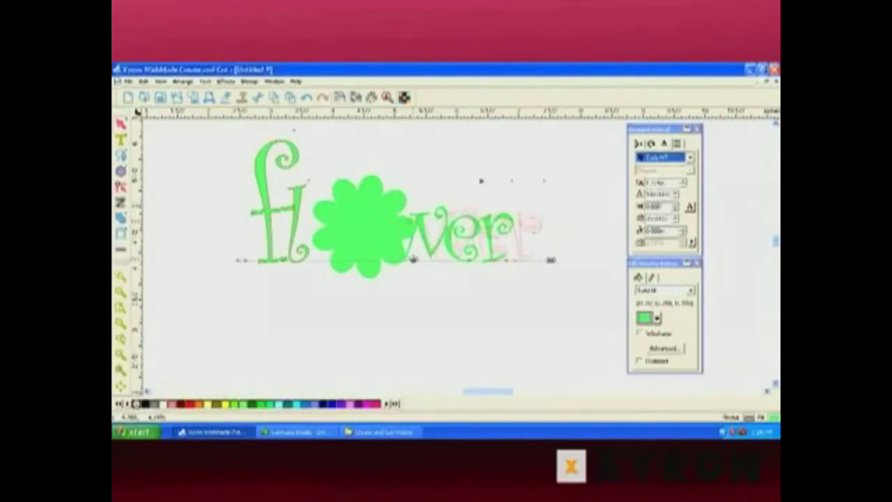
left_click_drag(411, 259, 406, 260)
Shift the flower towards the letter l and enlarge it slightly so it overlaps the letters on both sides
left_click(360, 214)
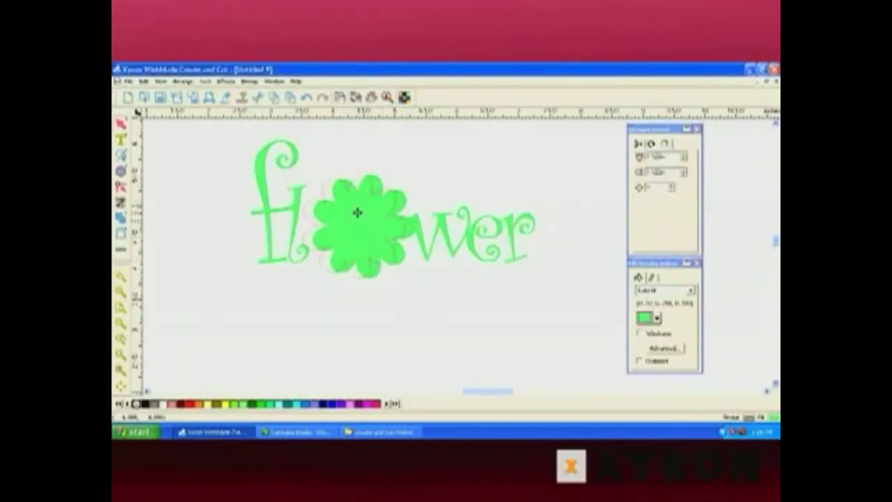
left_click_drag(357, 213, 348, 213)
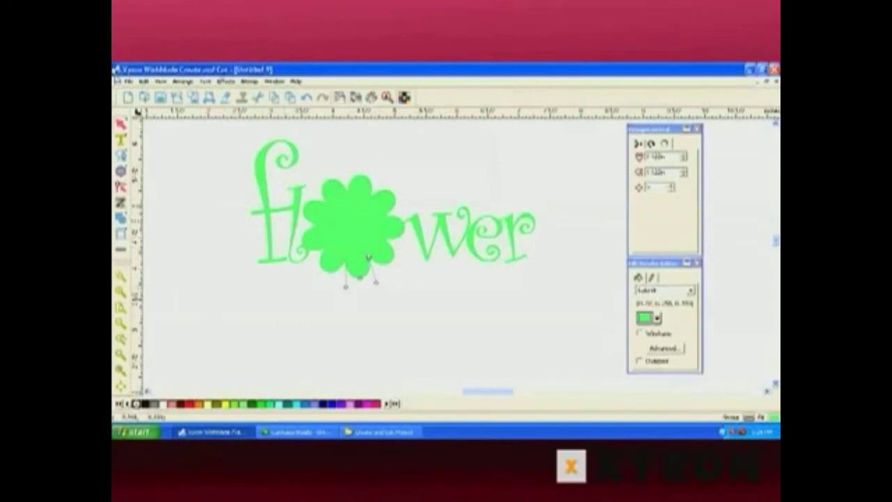
left_click(198, 151)
left_click(326, 201)
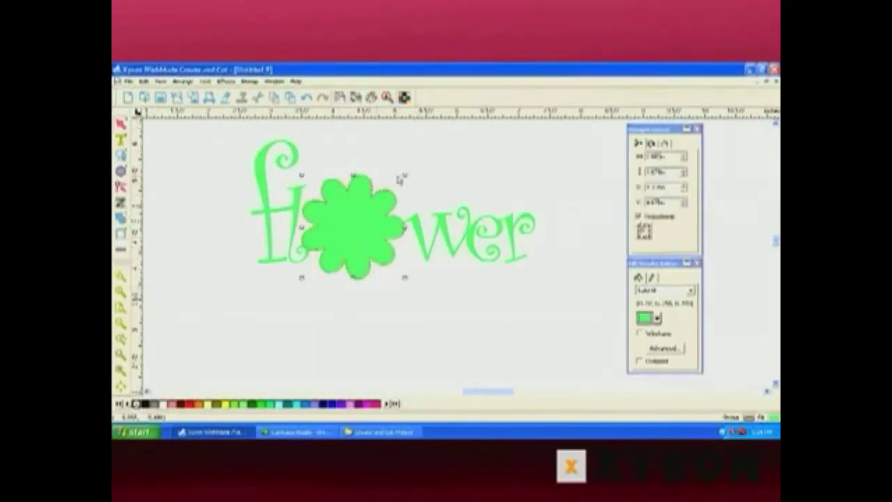
left_click_drag(404, 175, 407, 172)
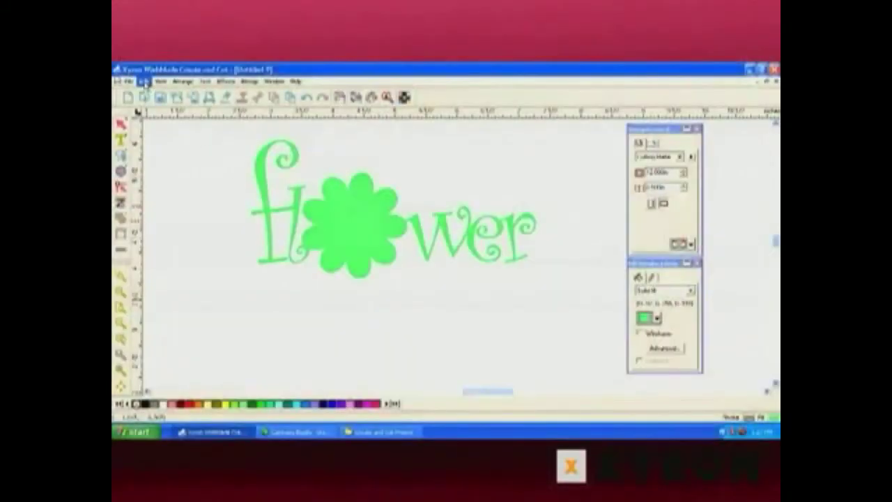
Paste a copy of the flower, scale it down to about 1.3 inches wide, and position it inside the larger flower
left_click(145, 83)
left_click(153, 138)
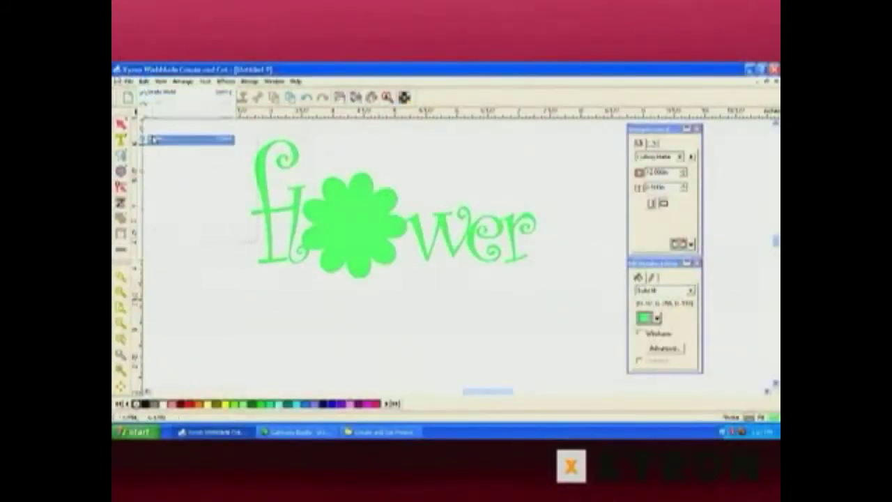
left_click(166, 268)
left_click_drag(272, 267, 352, 216)
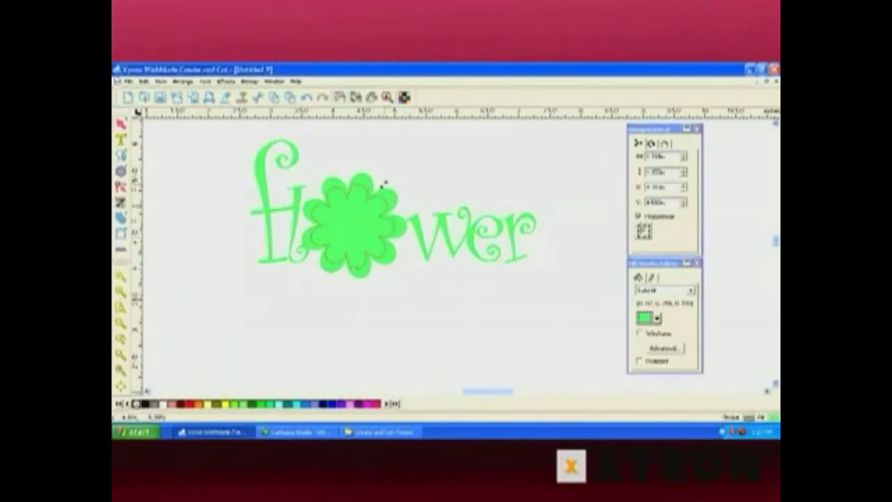
left_click(320, 271)
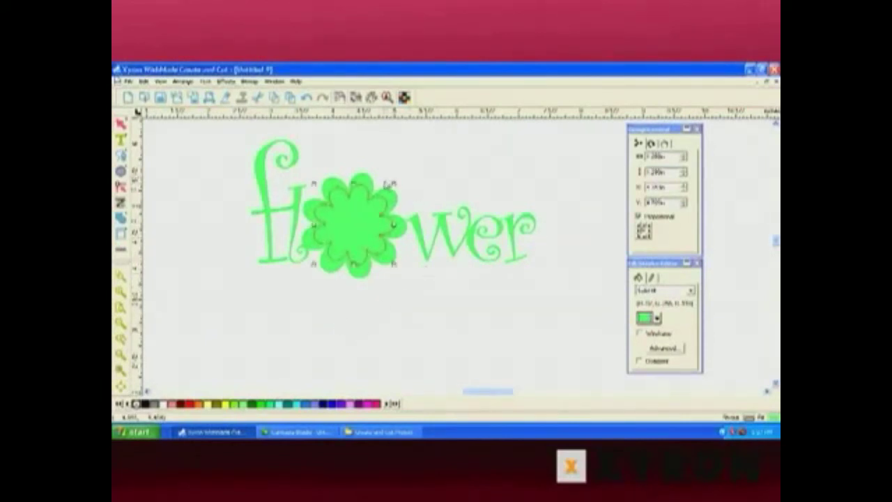
Select the inner flower together with the outer flower and lettering, and cut the inner flower's shape out to leave a flower-shaped opening
left_click_drag(339, 159, 375, 218)
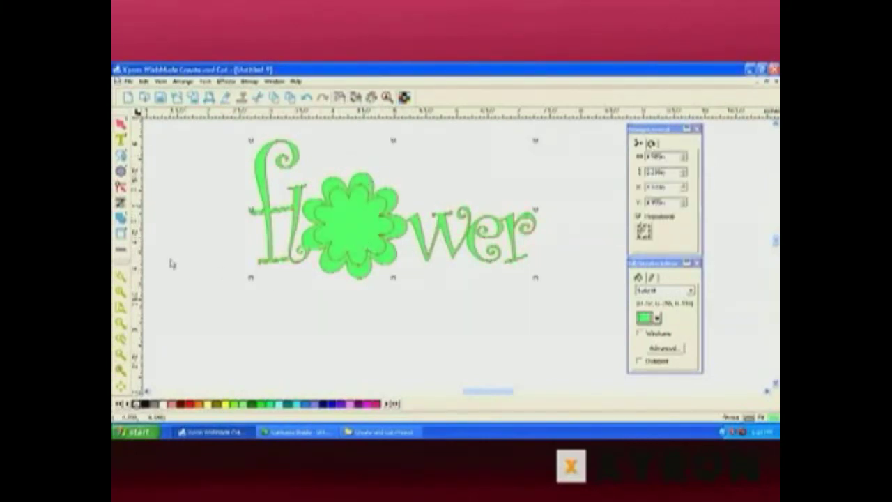
left_click(126, 219)
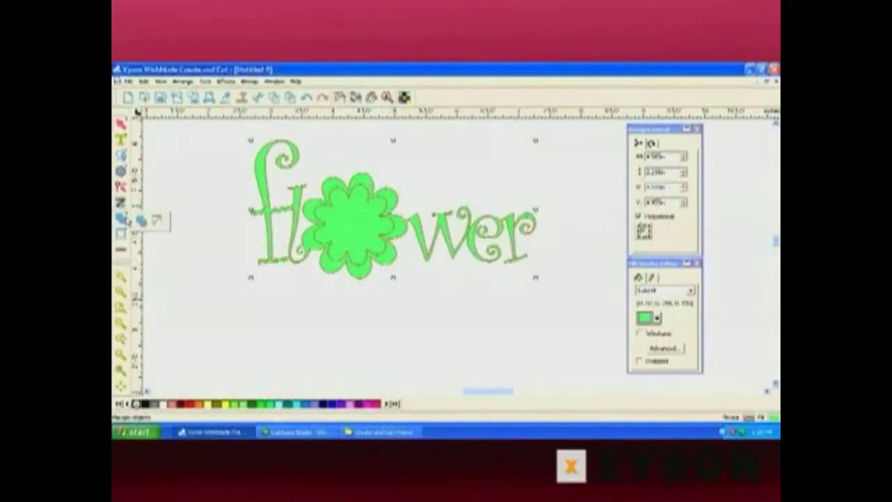
left_click(157, 220)
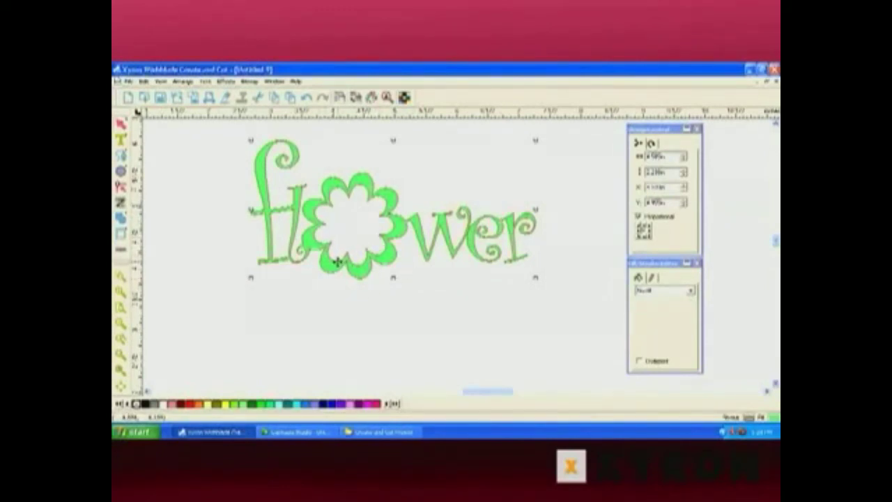
Draw a circle inside the flower-shaped opening, then enlarge it to just under 1 inch wide and centre it so it overlaps the petals' inner points
left_click(121, 170)
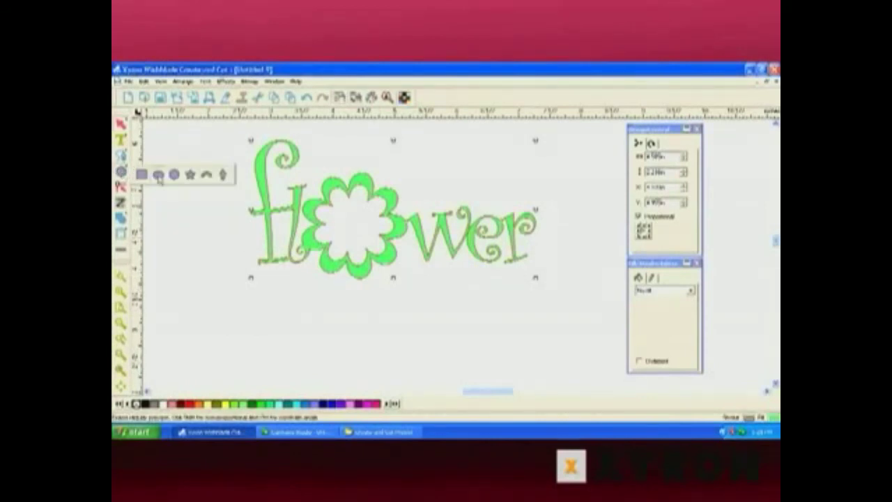
left_click(157, 174)
mouse_move(342, 218)
left_mouse_down()
mouse_move(391, 264)
mouse_move(347, 219)
left_mouse_up()
left_click(124, 128)
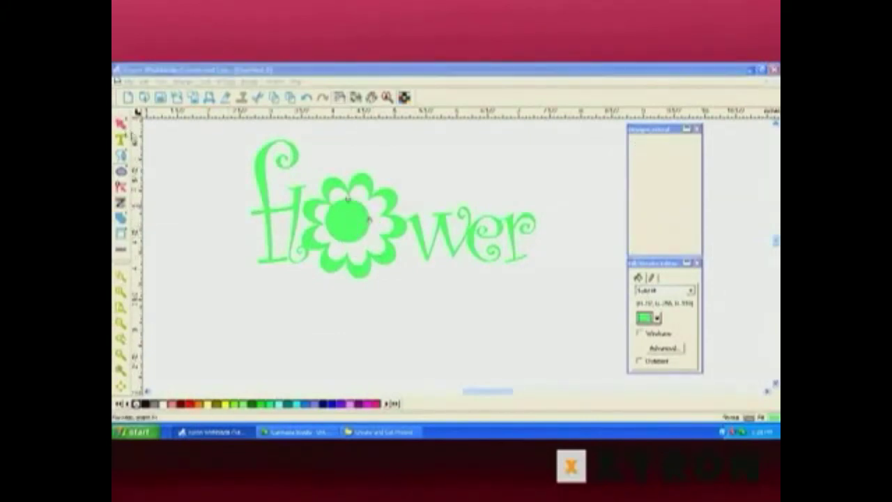
left_click_drag(369, 241, 382, 256)
left_click_drag(326, 198, 323, 195)
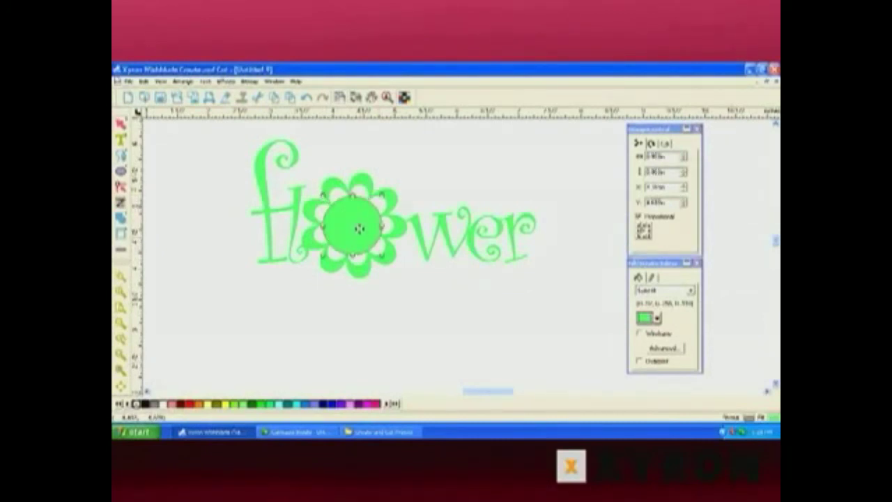
Select the circle together with the flower lettering and weld them into one outline
left_click_drag(318, 158, 391, 234)
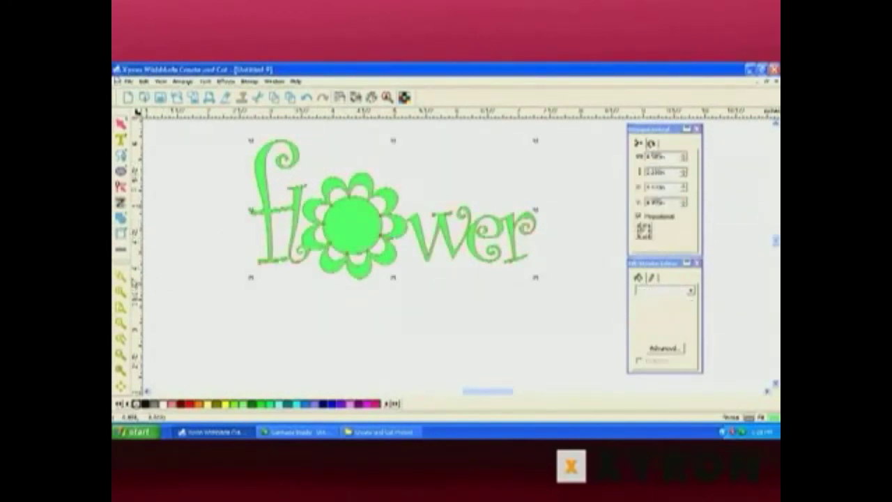
left_click(121, 219)
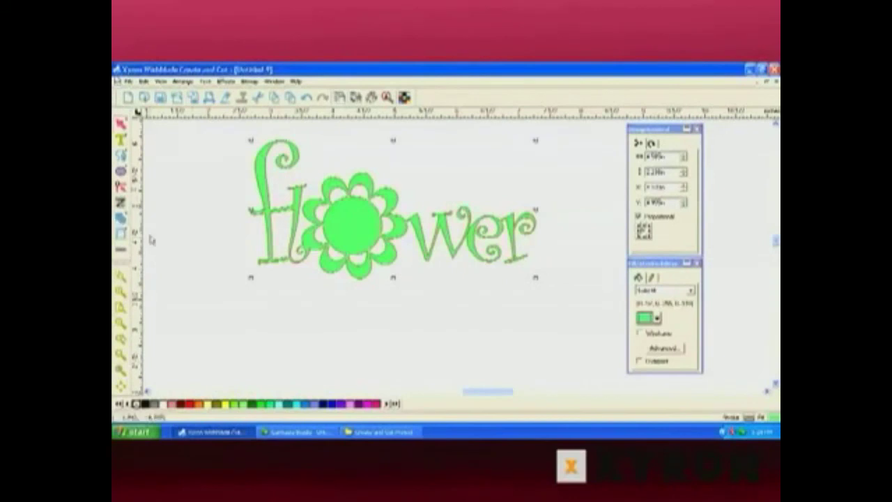